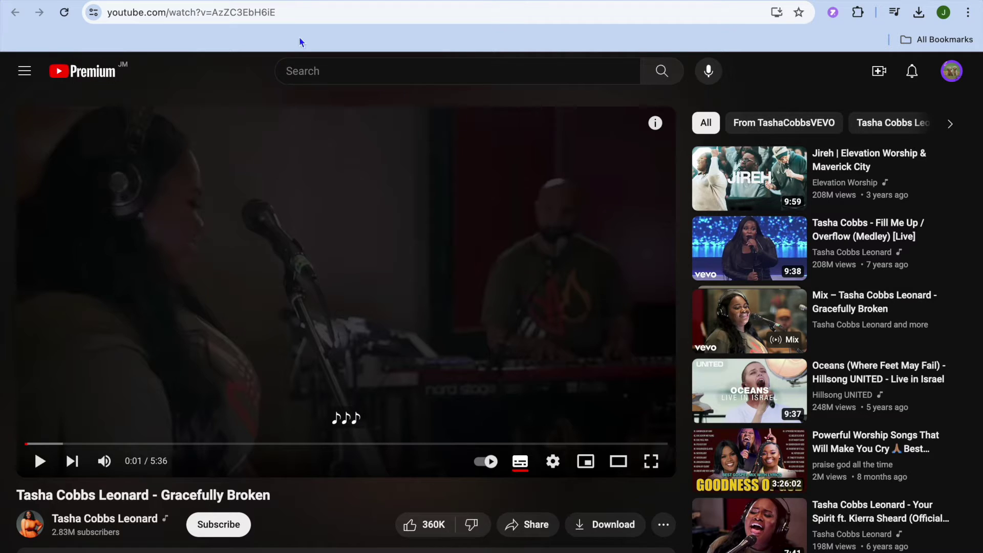
- Copy the YouTube song video's web address from the address bar
{"action": "left_click", "coordinate": [290, 12]}
{"action": "right_click", "coordinate": [290, 12]}
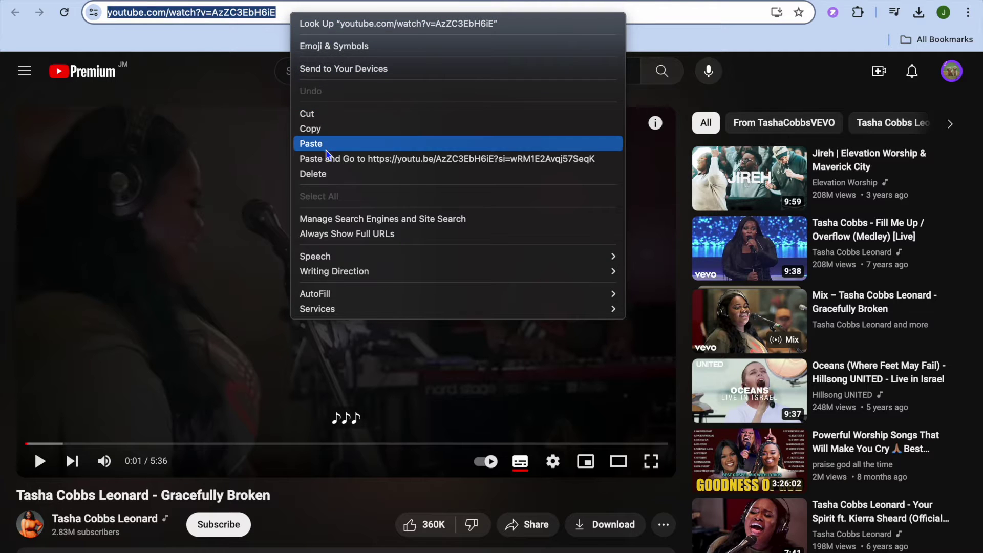
{"action": "left_click", "coordinate": [310, 130]}
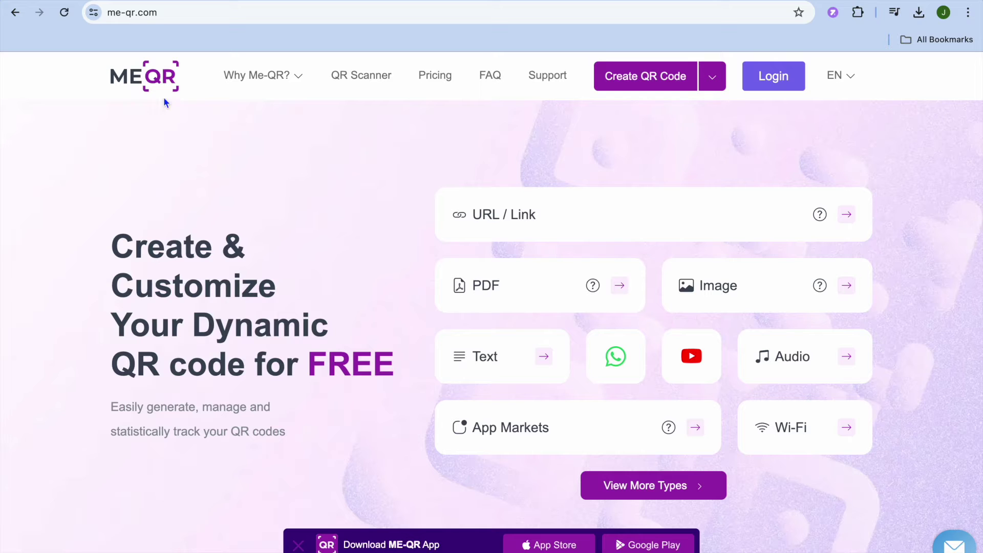
- Paste the copied song link into ME-QR's YouTube generator and proceed to Customize QR
{"action": "left_click", "coordinate": [692, 361]}
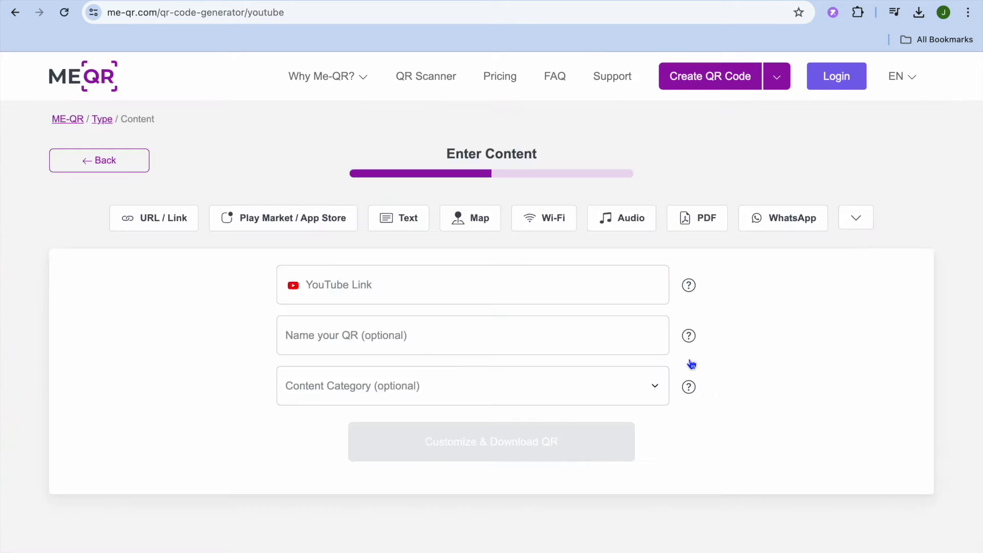
{"action": "left_click", "coordinate": [455, 294]}
{"action": "right_click", "coordinate": [453, 292]}
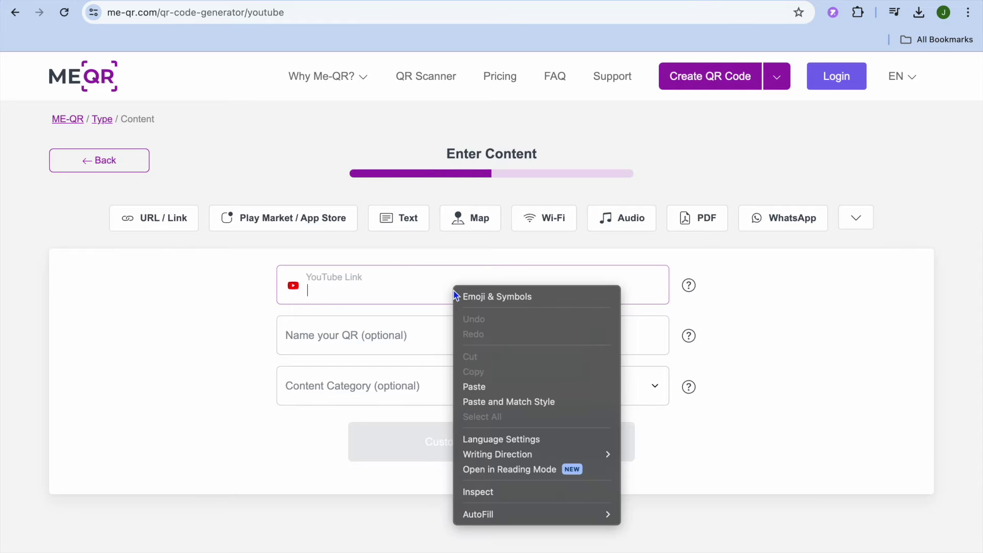
{"action": "left_click", "coordinate": [507, 389]}
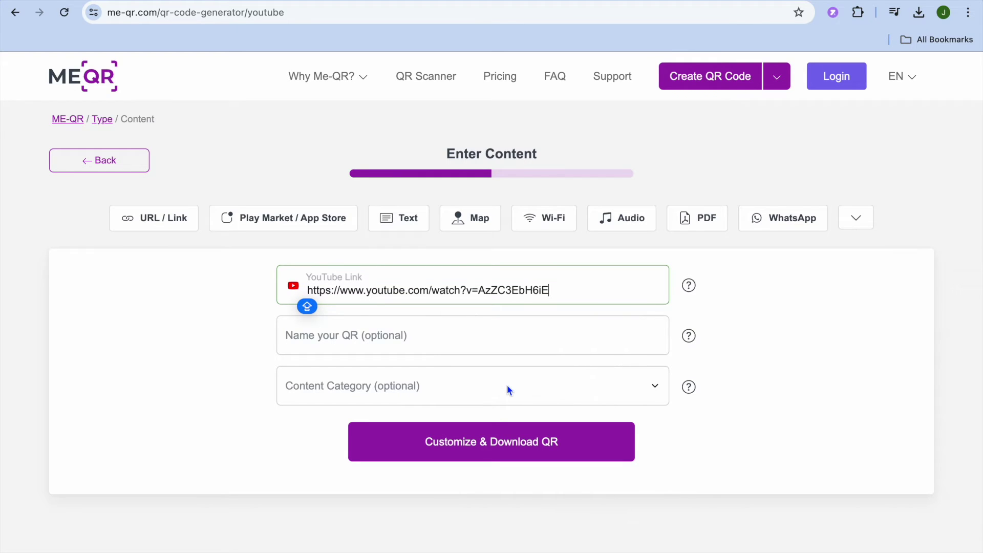
{"action": "left_click", "coordinate": [490, 447]}
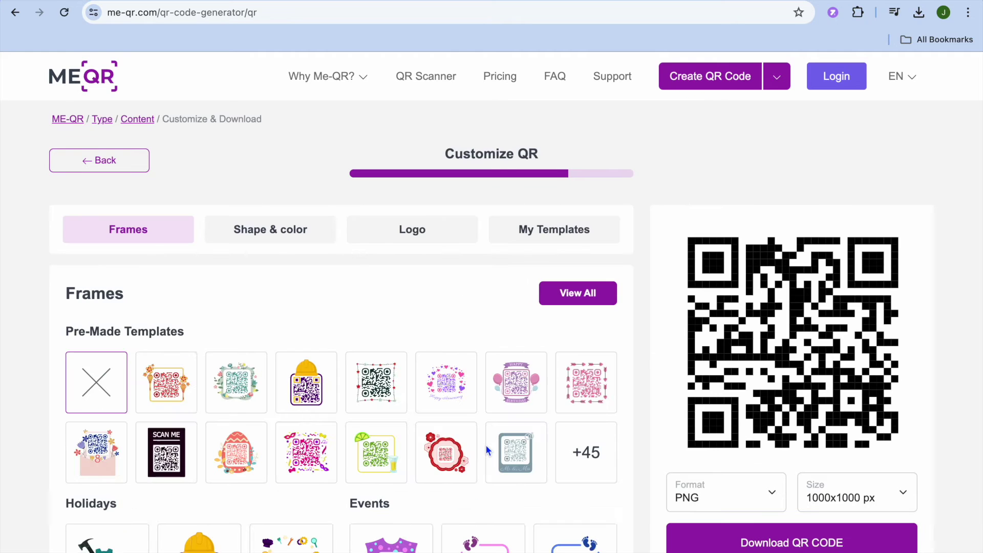
{"action": "scroll", "coordinate": [485, 445], "scroll_direction": "down", "scroll_amount": 2}
{"action": "scroll", "coordinate": [486, 444], "scroll_direction": "down", "scroll_amount": 2}
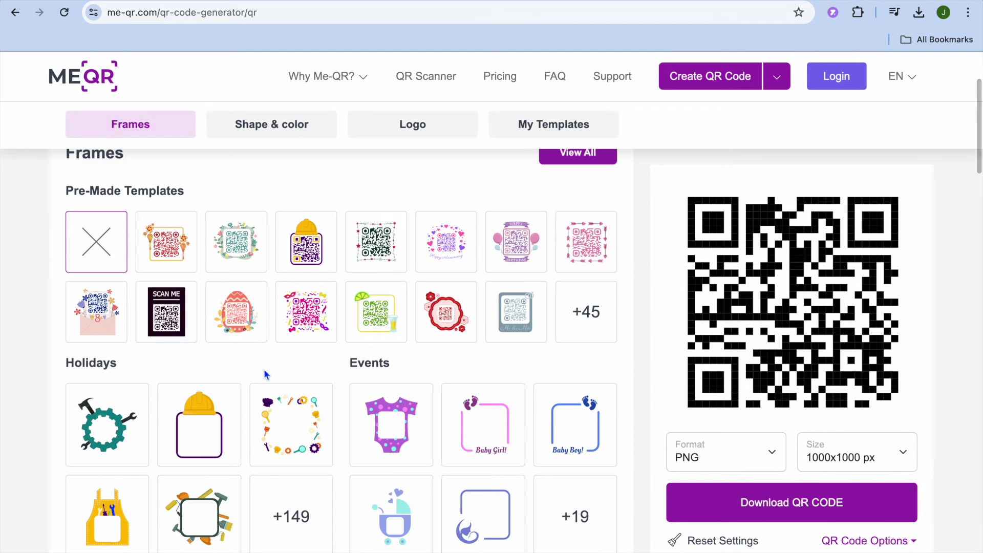
- Apply the SCAN ME pre-made frame template, then return to the YouTube video page
{"action": "left_click", "coordinate": [170, 323]}
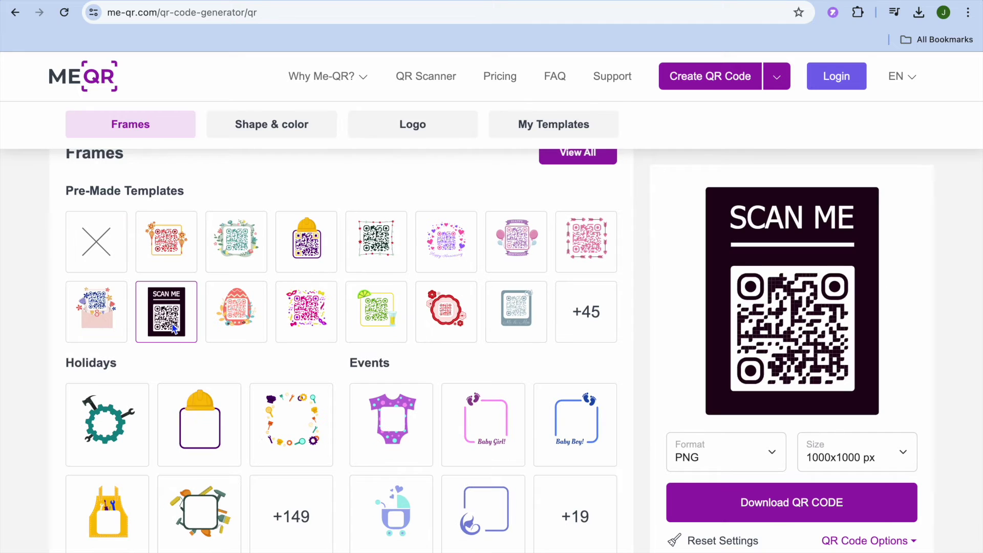
{"action": "scroll", "coordinate": [171, 323], "scroll_direction": "down", "scroll_amount": 4}
{"action": "scroll", "coordinate": [172, 323], "scroll_direction": "down", "scroll_amount": 2}
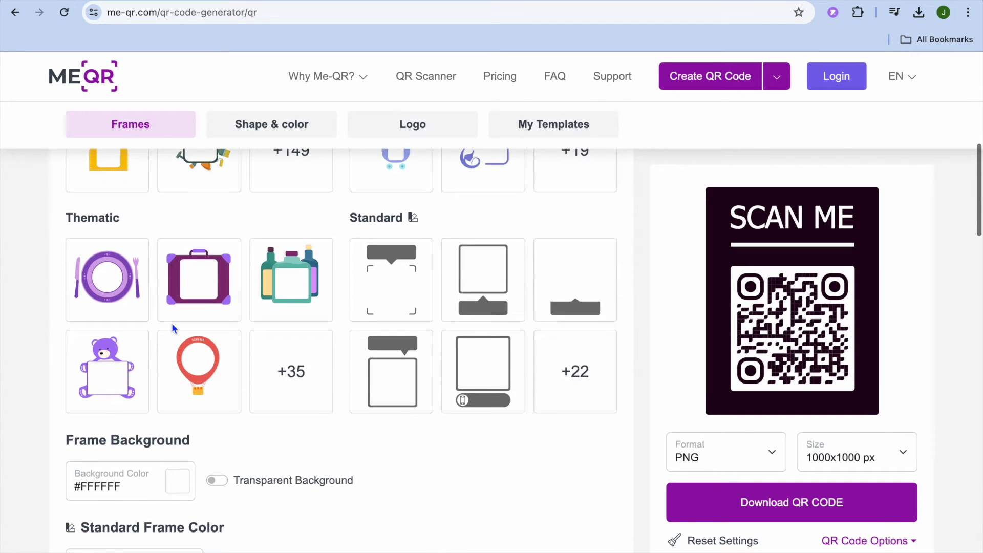
{"action": "scroll", "coordinate": [171, 323], "scroll_direction": "down", "scroll_amount": 5}
{"action": "scroll", "coordinate": [171, 323], "scroll_direction": "down", "scroll_amount": 1}
{"action": "scroll", "coordinate": [171, 323], "scroll_direction": "down", "scroll_amount": 2}
{"action": "scroll", "coordinate": [172, 323], "scroll_direction": "down", "scroll_amount": 4}
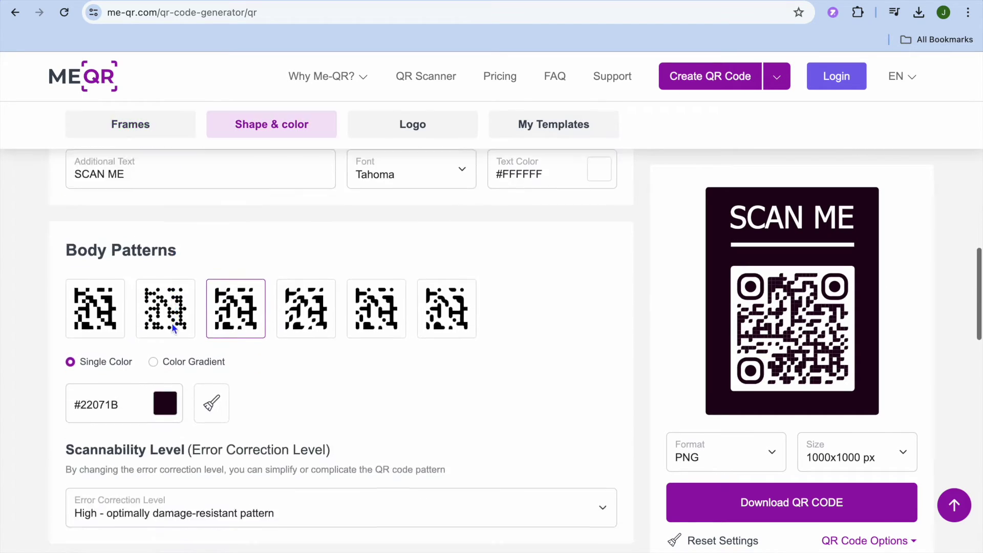
{"action": "scroll", "coordinate": [172, 323], "scroll_direction": "down", "scroll_amount": 4}
{"action": "scroll", "coordinate": [171, 323], "scroll_direction": "down", "scroll_amount": 2}
{"action": "scroll", "coordinate": [171, 323], "scroll_direction": "down", "scroll_amount": 2}
{"action": "scroll", "coordinate": [171, 322], "scroll_direction": "down", "scroll_amount": 1}
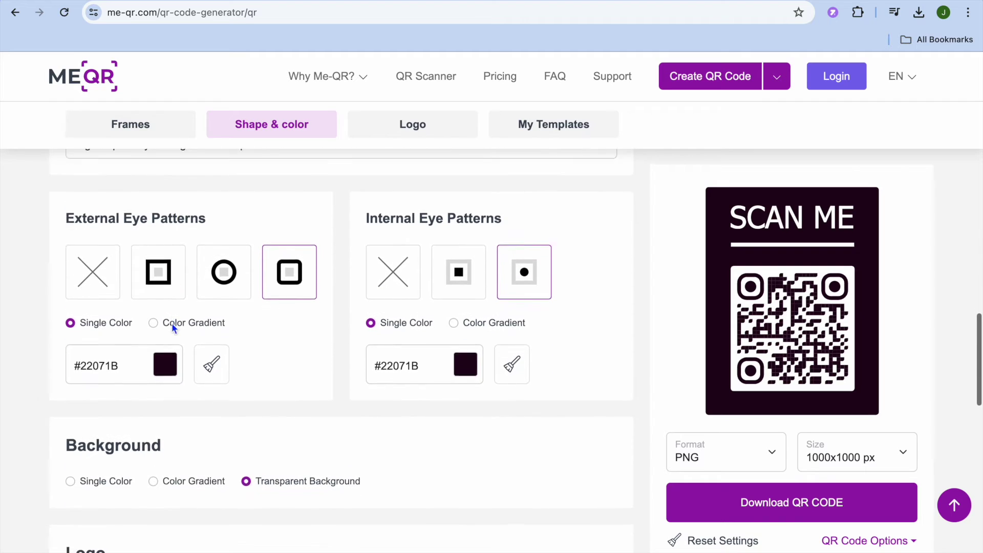
{"action": "scroll", "coordinate": [171, 323], "scroll_direction": "down", "scroll_amount": 2}
{"action": "scroll", "coordinate": [171, 323], "scroll_direction": "down", "scroll_amount": 1}
{"action": "scroll", "coordinate": [172, 322], "scroll_direction": "down", "scroll_amount": 2}
{"action": "scroll", "coordinate": [171, 322], "scroll_direction": "down", "scroll_amount": 2}
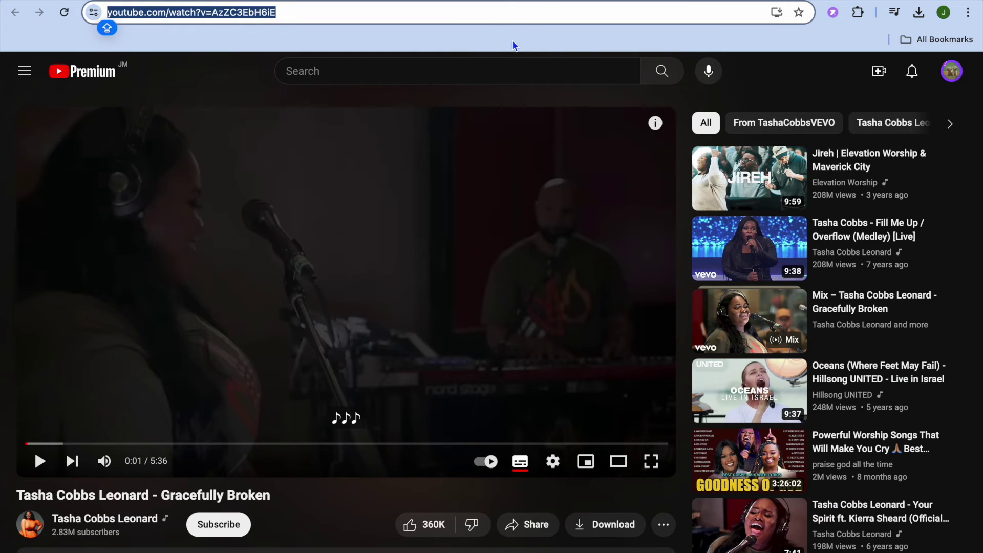
{"action": "left_click", "coordinate": [229, 73]}
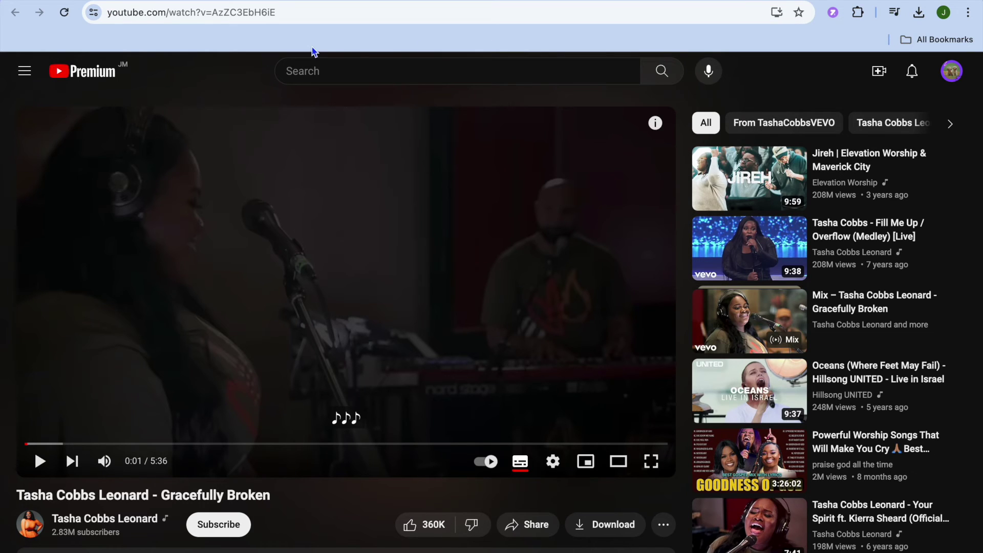
- Use Chrome's Save and Share menu to create a QR code for the video page
{"action": "left_click", "coordinate": [969, 12]}
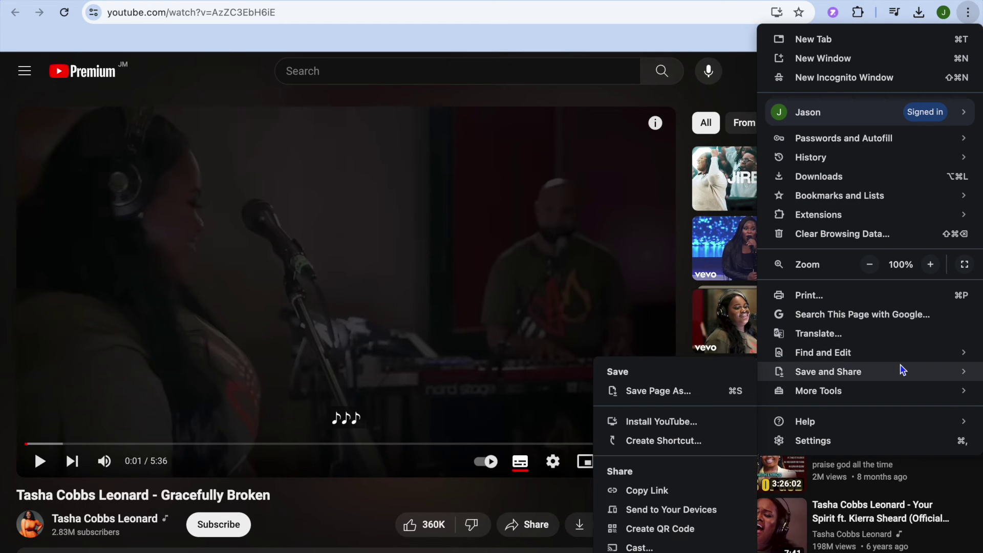
{"action": "mouse_move", "coordinate": [828, 372]}
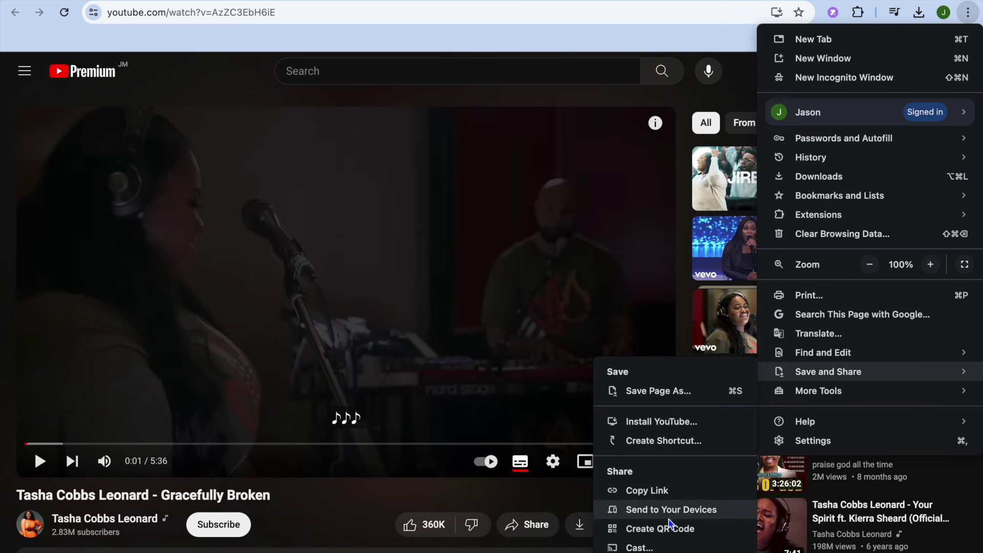
{"action": "left_click", "coordinate": [652, 530]}
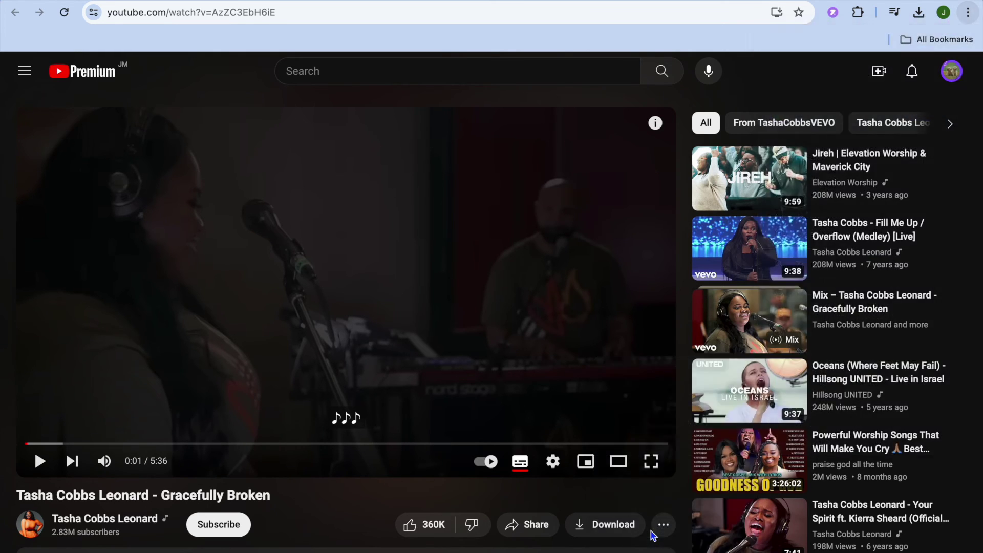